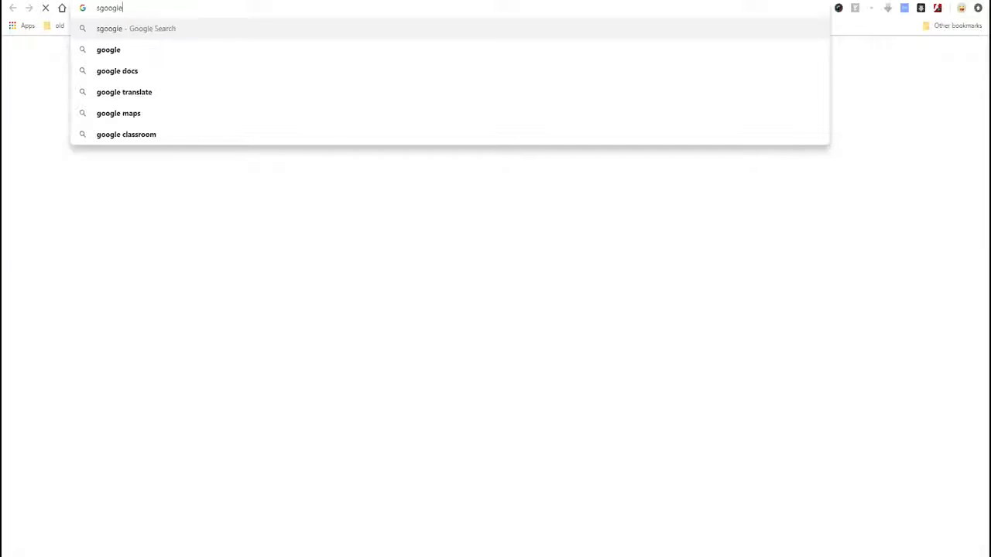
Search the web for Google Ads.
{"action": "type", "text": "ads"}
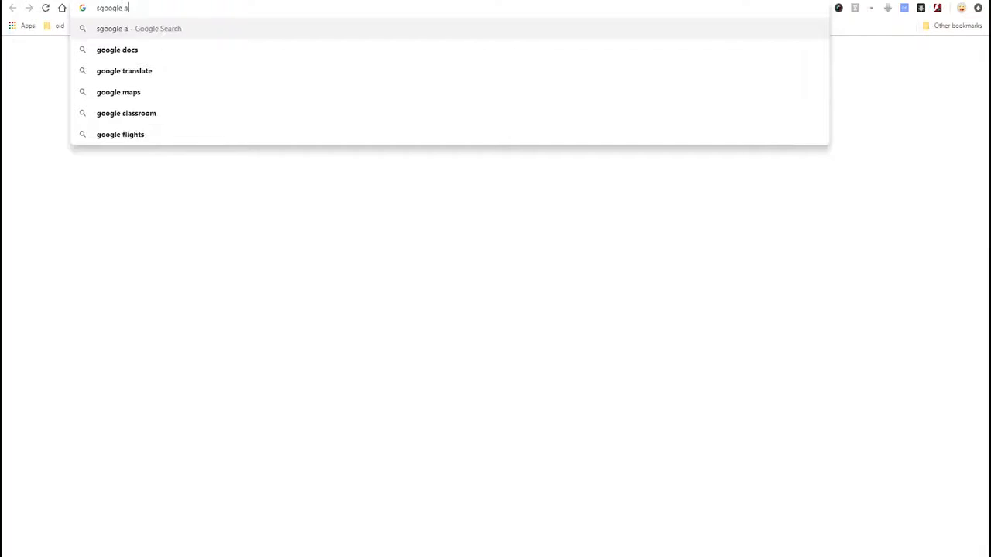
{"action": "key", "text": "Return"}
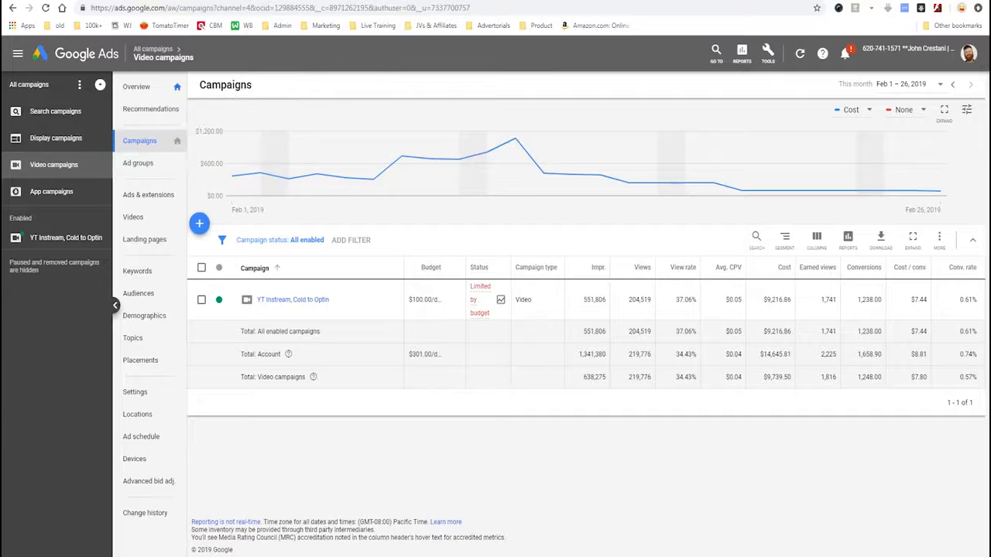
Check the video campaigns overview, return to the Campaigns page and start a new campaign there.
{"action": "left_click", "coordinate": [137, 86]}
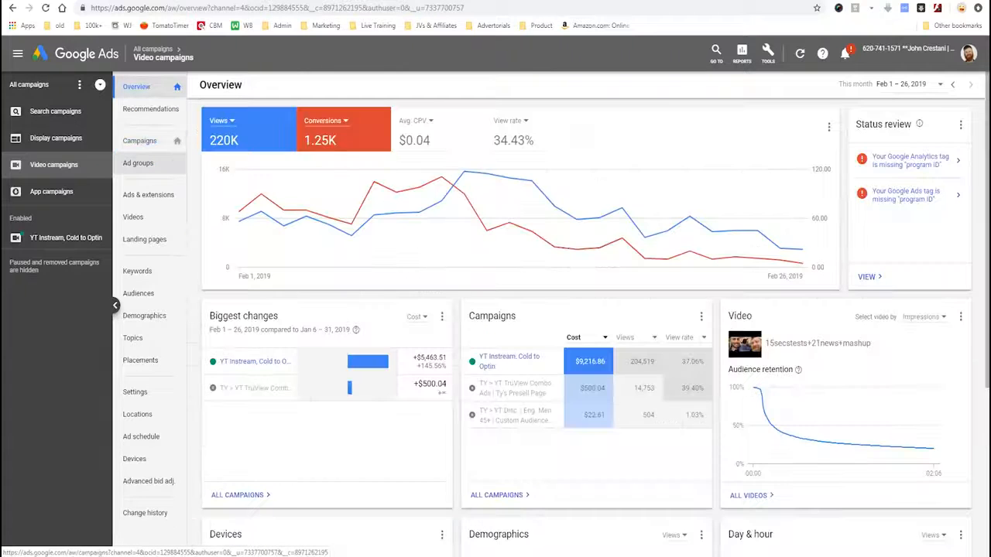
{"action": "left_click", "coordinate": [140, 140]}
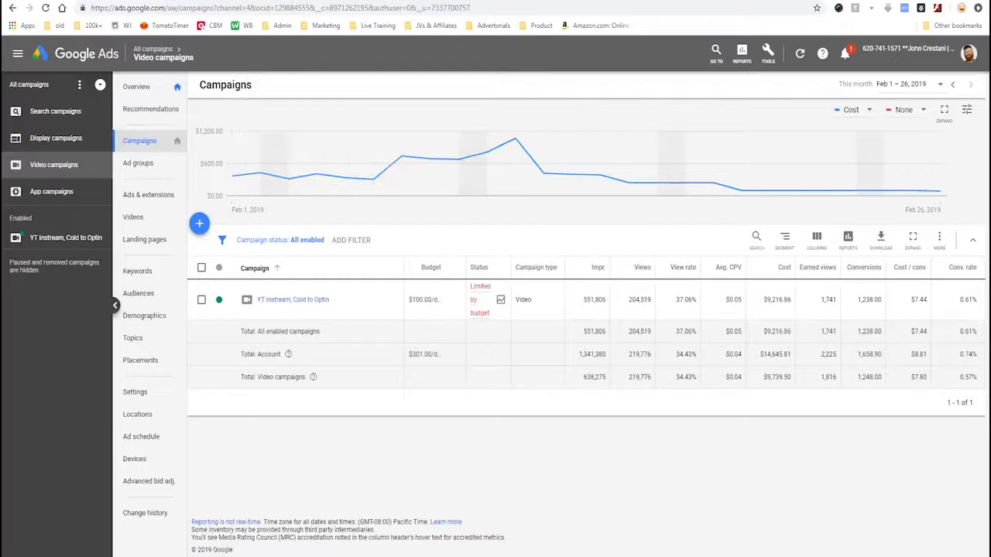
{"action": "mouse_move", "coordinate": [236, 204]}
{"action": "left_mouse_down"}
{"action": "mouse_move", "coordinate": [177, 195]}
{"action": "mouse_move", "coordinate": [171, 239]}
{"action": "mouse_move", "coordinate": [223, 257]}
{"action": "mouse_move", "coordinate": [166, 204]}
{"action": "left_mouse_up"}
{"action": "mouse_move", "coordinate": [377, 132]}
{"action": "left_mouse_down"}
{"action": "mouse_move", "coordinate": [282, 169]}
{"action": "mouse_move", "coordinate": [255, 149]}
{"action": "mouse_move", "coordinate": [243, 172]}
{"action": "left_mouse_up"}
{"action": "key", "text": "Escape"}
{"action": "left_click", "coordinate": [199, 223]}
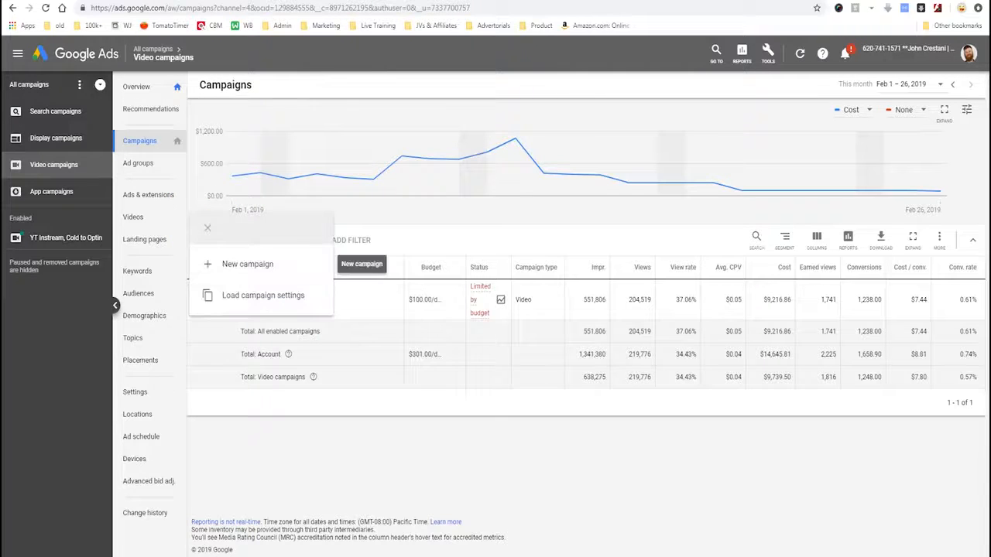
{"action": "left_click_drag", "start_coordinate": [288, 256], "coordinate": [203, 256]}
{"action": "left_click", "coordinate": [248, 264]}
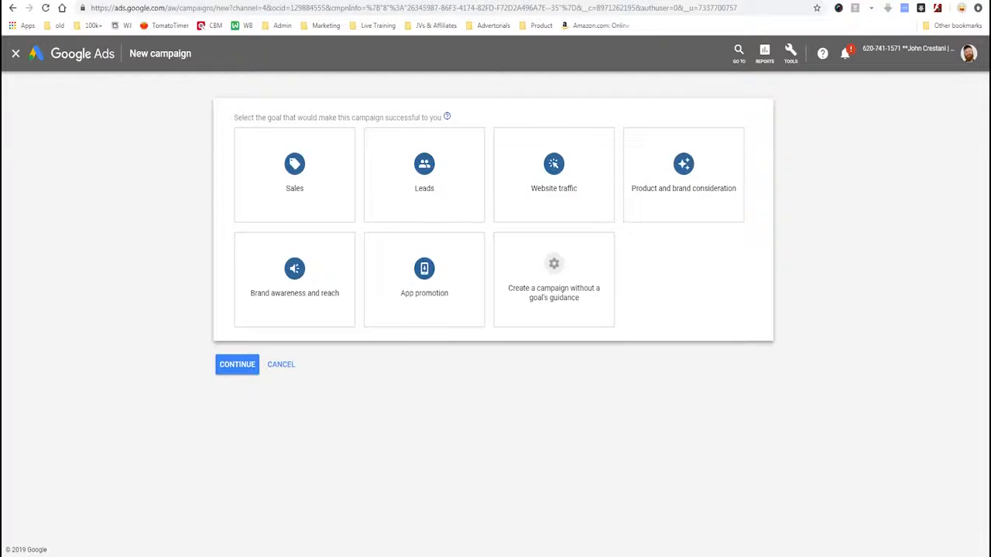
Choose to create the campaign without a goal's guidance.
{"action": "mouse_move", "coordinate": [488, 227]}
{"action": "left_mouse_down"}
{"action": "mouse_move", "coordinate": [495, 268]}
{"action": "mouse_move", "coordinate": [581, 338]}
{"action": "mouse_move", "coordinate": [654, 256]}
{"action": "mouse_move", "coordinate": [627, 233]}
{"action": "mouse_move", "coordinate": [494, 234]}
{"action": "left_mouse_up"}
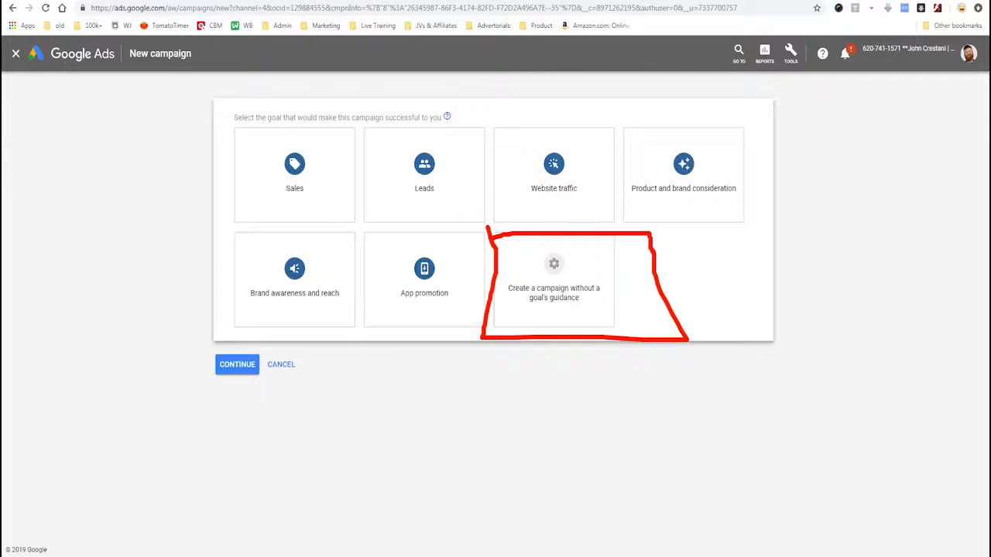
{"action": "key", "text": "Escape"}
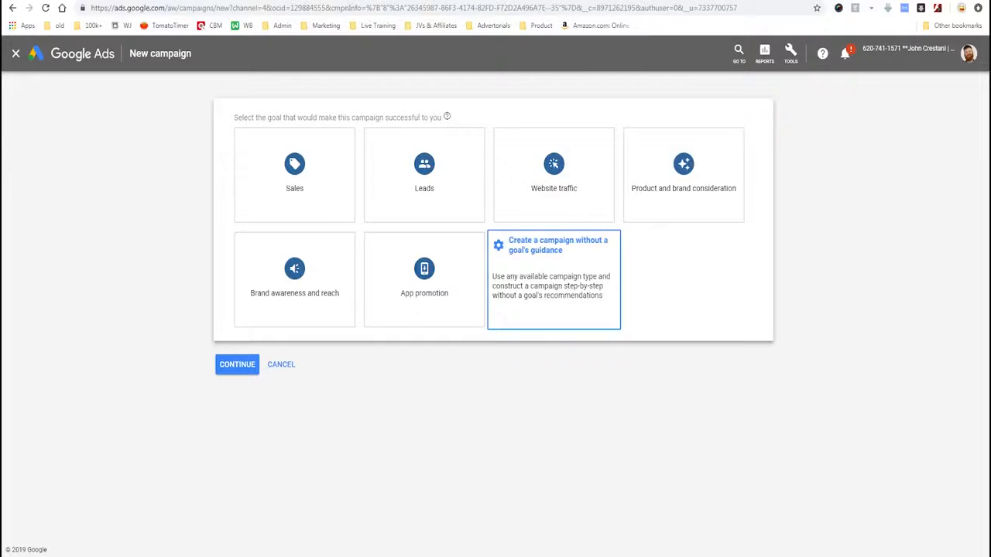
{"action": "left_click", "coordinate": [554, 279]}
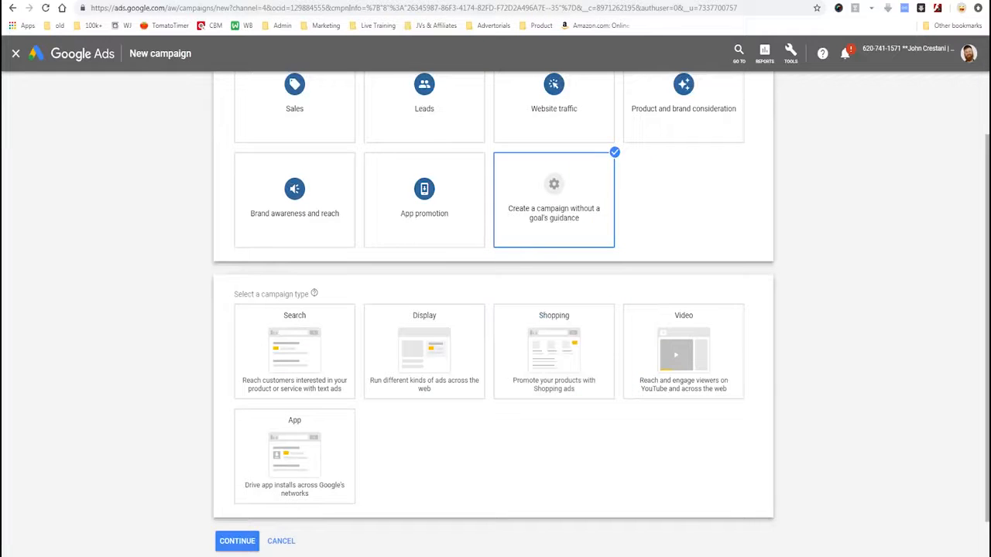
Select Video as the campaign type.
{"action": "mouse_move", "coordinate": [238, 275]}
{"action": "left_mouse_down"}
{"action": "mouse_move", "coordinate": [207, 409]}
{"action": "mouse_move", "coordinate": [503, 511]}
{"action": "mouse_move", "coordinate": [766, 442]}
{"action": "mouse_move", "coordinate": [750, 291]}
{"action": "left_mouse_up"}
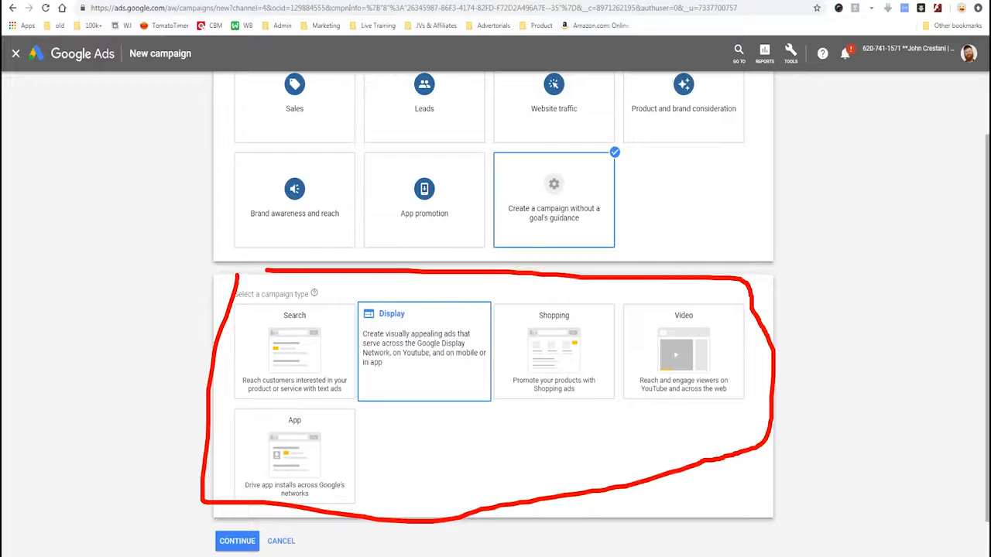
{"action": "key", "text": "Escape"}
{"action": "mouse_move", "coordinate": [619, 293]}
{"action": "left_mouse_down"}
{"action": "mouse_move", "coordinate": [624, 414]}
{"action": "mouse_move", "coordinate": [755, 413]}
{"action": "mouse_move", "coordinate": [608, 294]}
{"action": "left_mouse_up"}
{"action": "left_click_drag", "start_coordinate": [906, 264], "coordinate": [724, 344]}
{"action": "mouse_move", "coordinate": [778, 288]}
{"action": "left_mouse_down"}
{"action": "mouse_move", "coordinate": [737, 334]}
{"action": "mouse_move", "coordinate": [755, 361]}
{"action": "mouse_move", "coordinate": [780, 344]}
{"action": "mouse_move", "coordinate": [754, 348]}
{"action": "left_mouse_up"}
{"action": "key", "text": "Escape"}
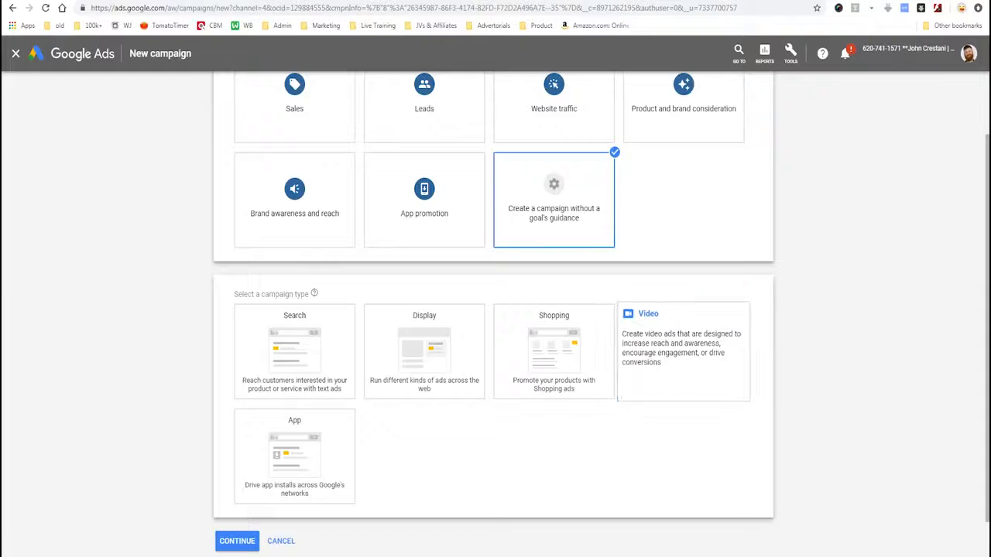
{"action": "left_click", "coordinate": [683, 352]}
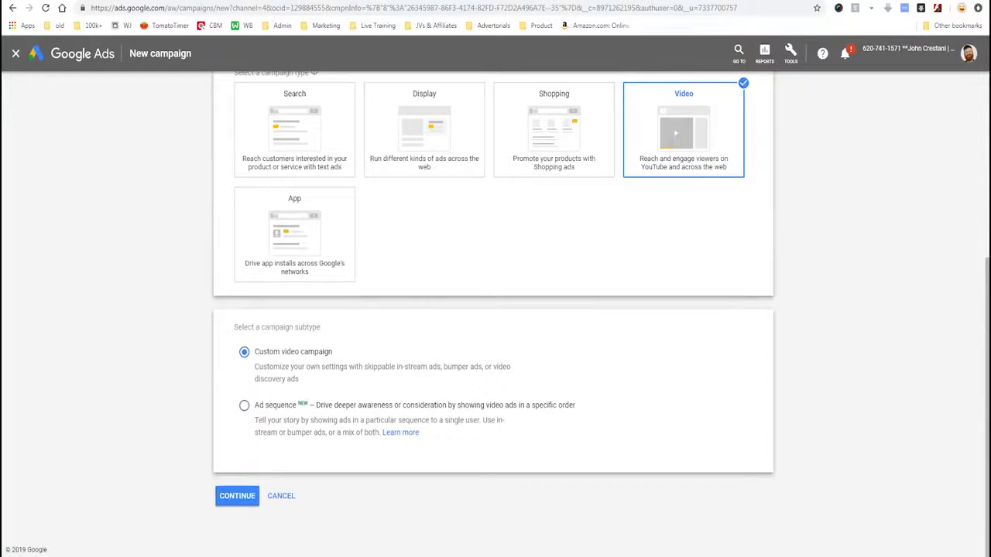
Keep Custom video campaign as the campaign subtype and continue to the campaign setup form.
{"action": "mouse_move", "coordinate": [224, 336]}
{"action": "left_mouse_down"}
{"action": "mouse_move", "coordinate": [256, 387]}
{"action": "mouse_move", "coordinate": [452, 394]}
{"action": "mouse_move", "coordinate": [540, 348]}
{"action": "mouse_move", "coordinate": [231, 336]}
{"action": "left_mouse_up"}
{"action": "mouse_move", "coordinate": [54, 334]}
{"action": "left_mouse_down"}
{"action": "mouse_move", "coordinate": [182, 350]}
{"action": "mouse_move", "coordinate": [173, 387]}
{"action": "left_mouse_up"}
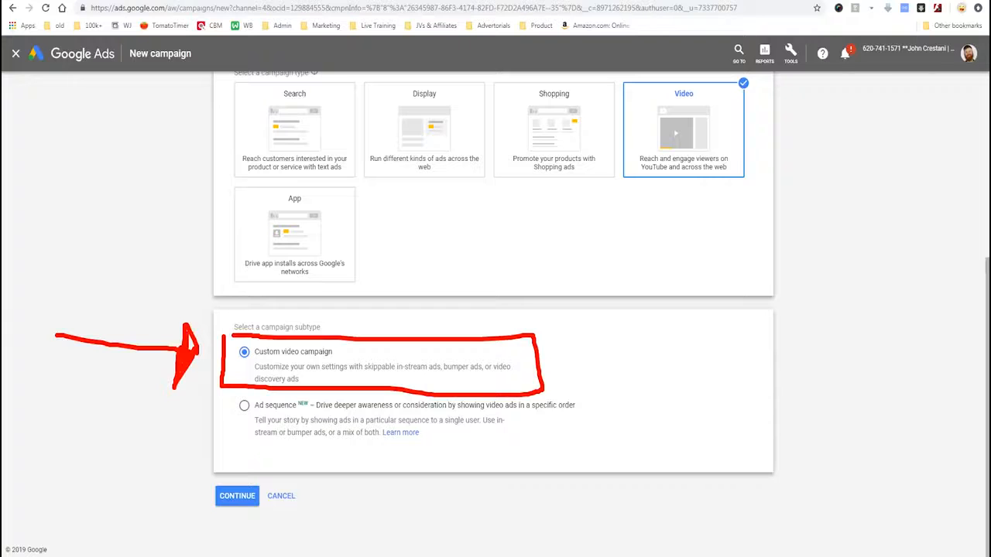
{"action": "left_click_drag", "start_coordinate": [256, 416], "coordinate": [300, 423]}
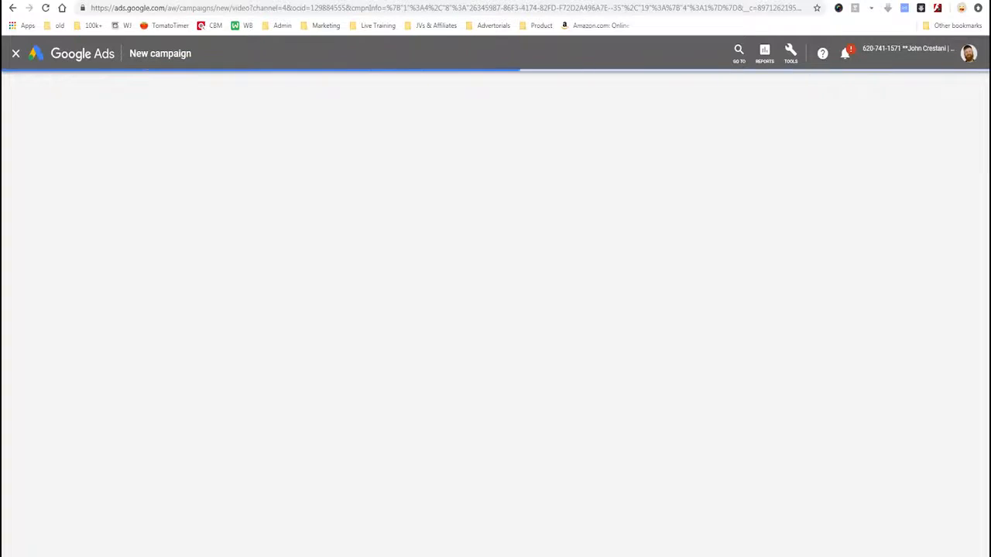
Name the campaign DEMO - YT and give it a campaign total budget of $100.00.
{"action": "type", "text": "DEMO - YT"}
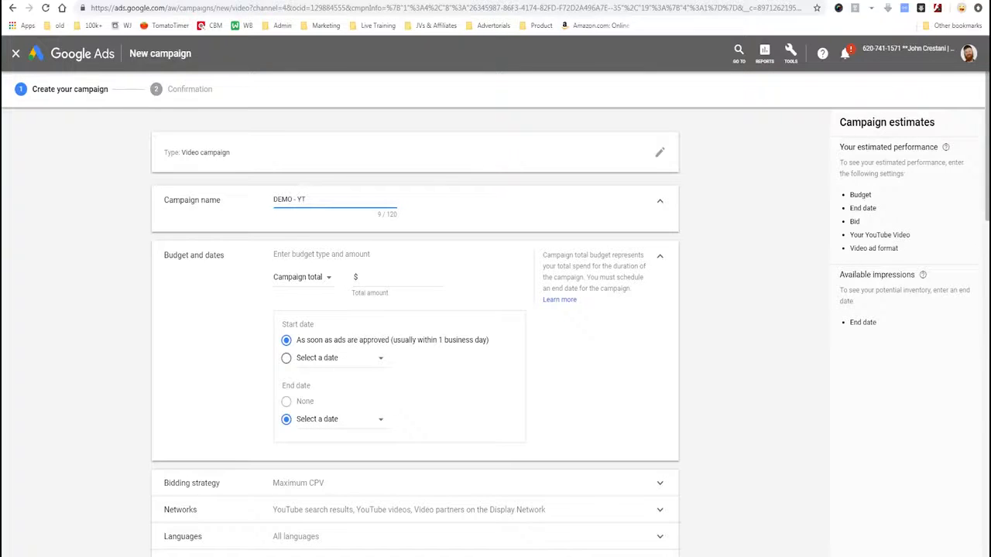
{"action": "left_click", "coordinate": [441, 277]}
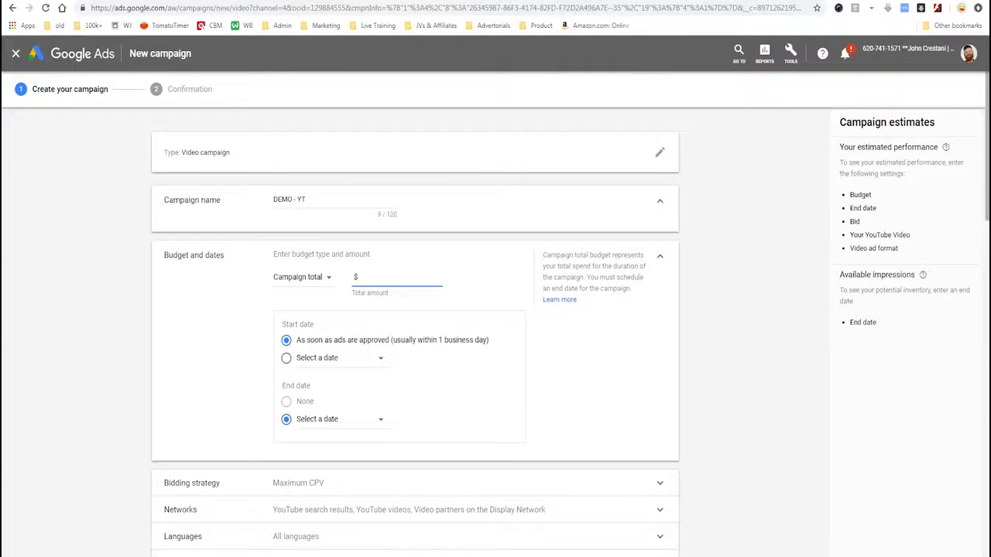
{"action": "left_click", "coordinate": [302, 277]}
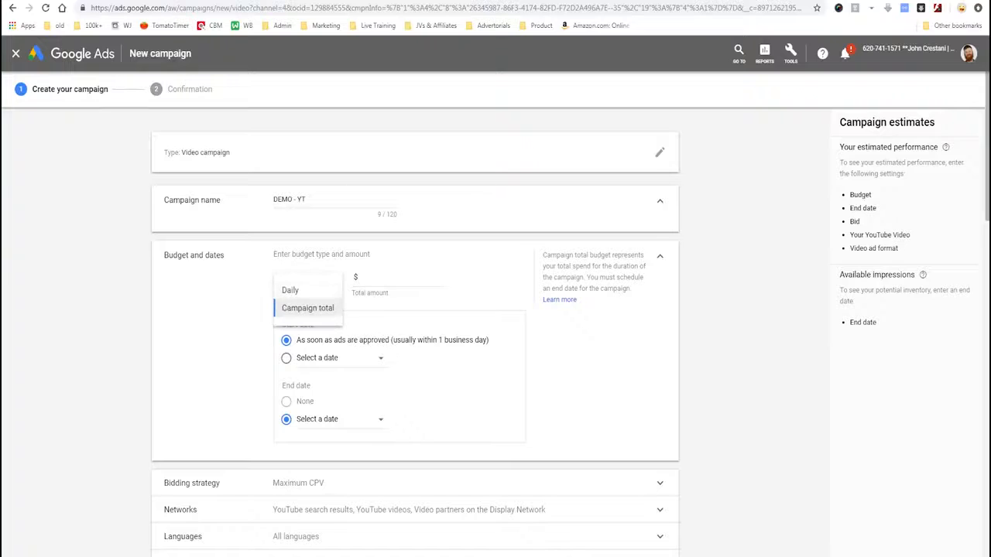
{"action": "left_click", "coordinate": [309, 308]}
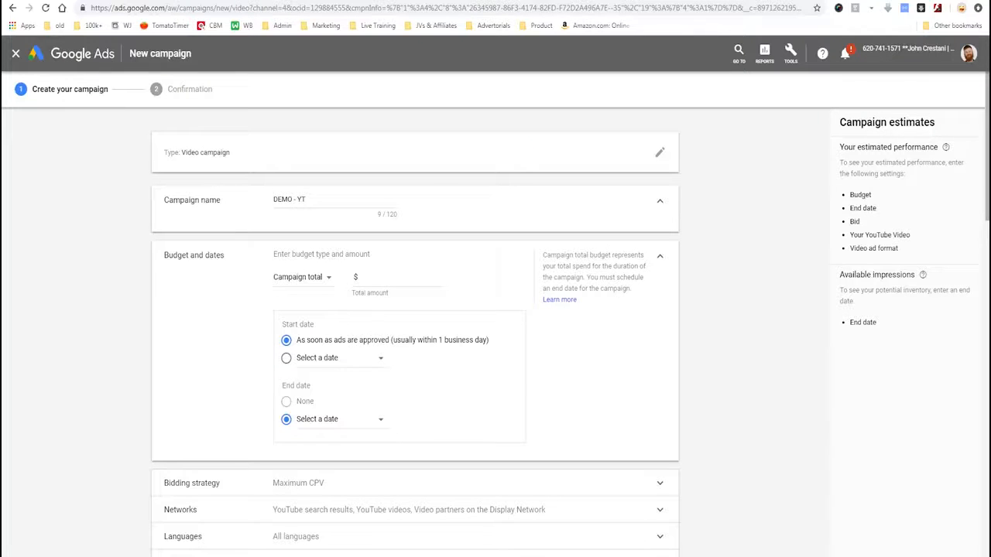
{"action": "left_click", "coordinate": [302, 277]}
{"action": "left_click", "coordinate": [288, 290]}
{"action": "left_click", "coordinate": [441, 277]}
{"action": "left_click_drag", "start_coordinate": [282, 324], "coordinate": [315, 326]}
Expand the bidding strategy settings and select Maximum CPV as the bid strategy.
{"action": "scroll", "coordinate": [496, 325], "scroll_direction": "down", "scroll_amount": 3}
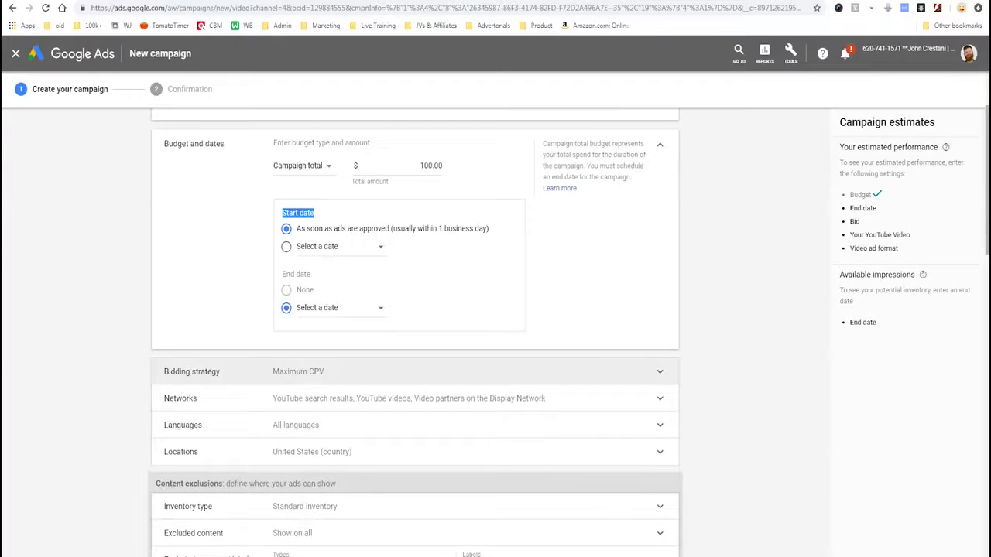
{"action": "left_click", "coordinate": [310, 371]}
{"action": "scroll", "coordinate": [310, 372], "scroll_direction": "down", "scroll_amount": 1}
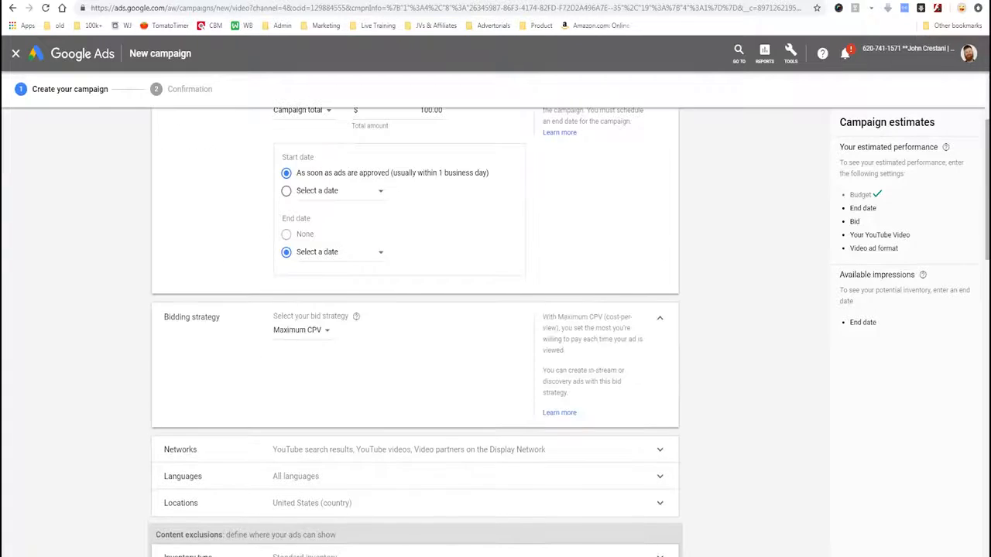
{"action": "left_click", "coordinate": [302, 331]}
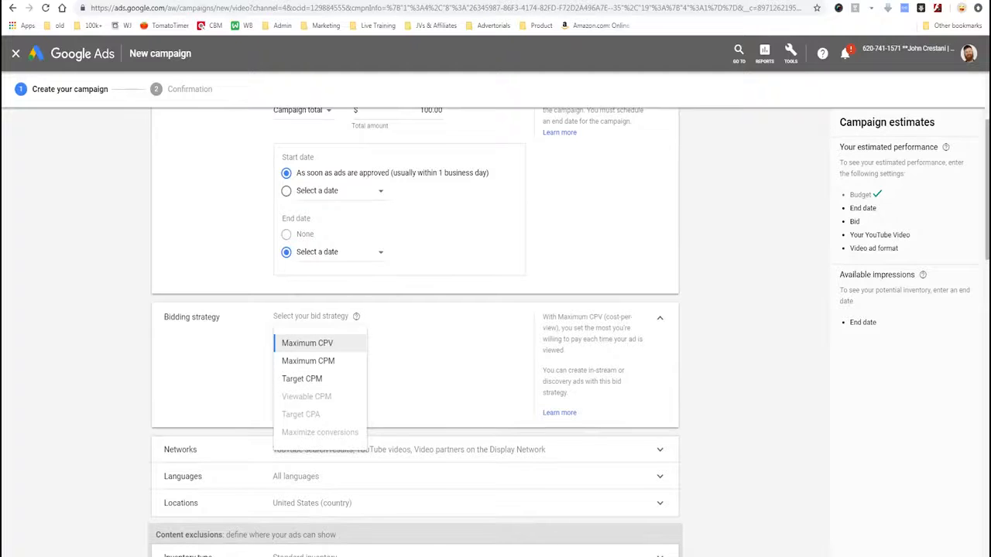
{"action": "left_click", "coordinate": [307, 343]}
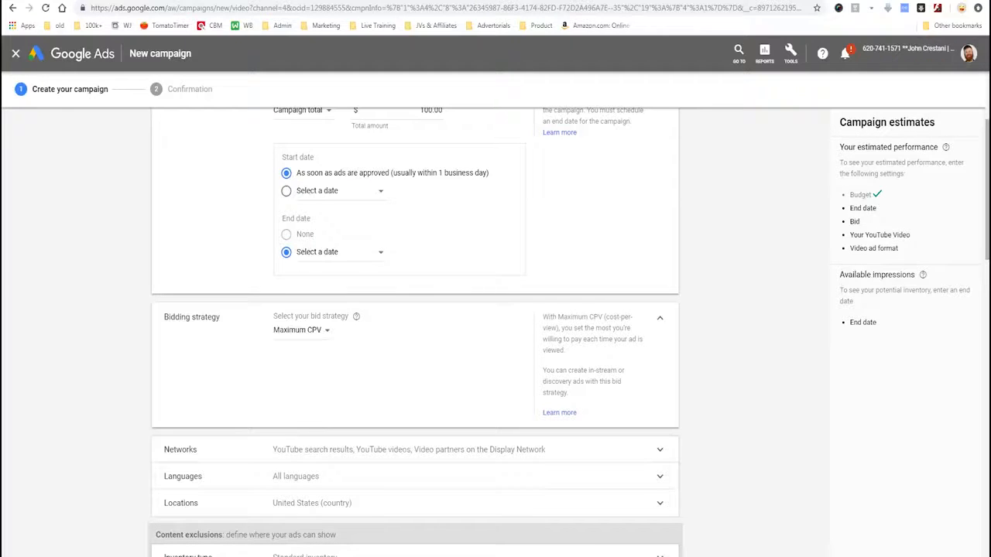
Exclude video partners on the Display Network, leaving only YouTube search results and YouTube videos as networks.
{"action": "scroll", "coordinate": [416, 283], "scroll_direction": "down", "scroll_amount": 3}
{"action": "left_click", "coordinate": [415, 282]}
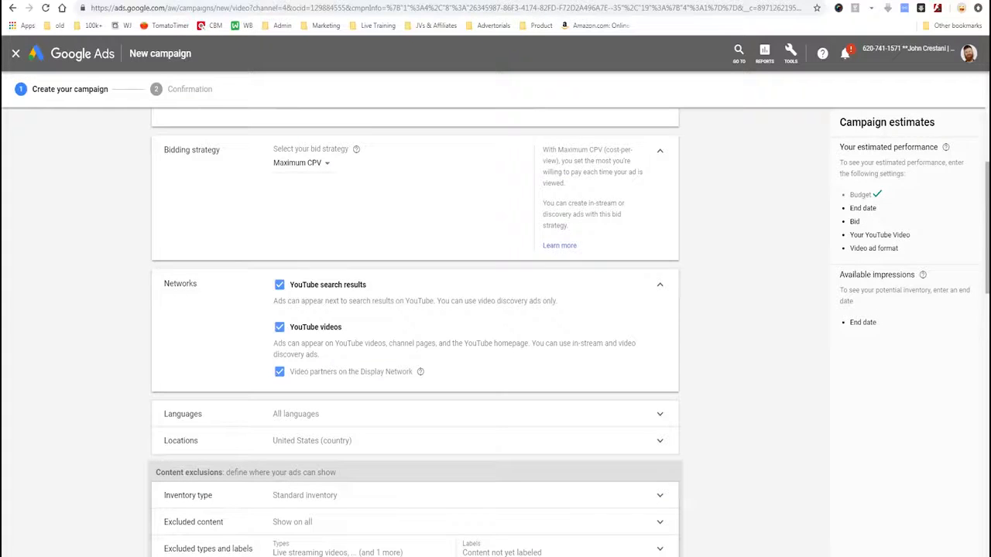
{"action": "mouse_move", "coordinate": [221, 333]}
{"action": "left_mouse_down"}
{"action": "mouse_move", "coordinate": [442, 354]}
{"action": "mouse_move", "coordinate": [505, 398]}
{"action": "left_mouse_up"}
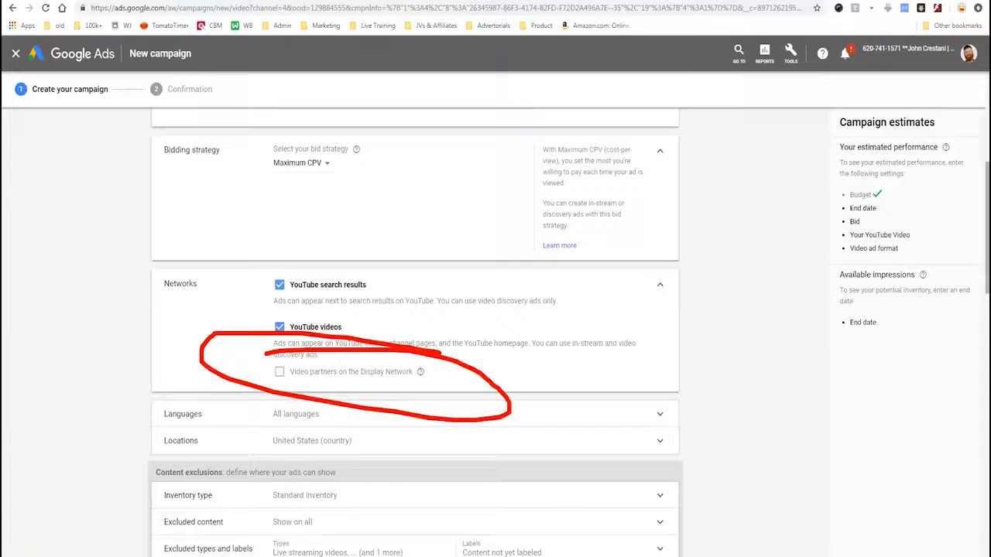
{"action": "key", "text": "Escape"}
Set English as the language the campaign's customers speak.
{"action": "left_click", "coordinate": [325, 414]}
{"action": "type", "text": "englis"}
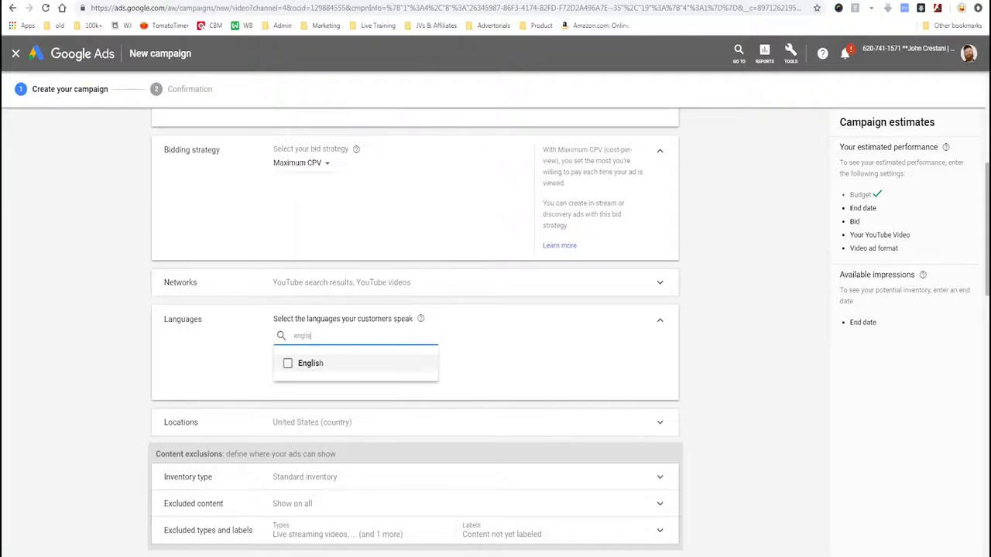
{"action": "scroll", "coordinate": [415, 348], "scroll_direction": "down", "scroll_amount": 2}
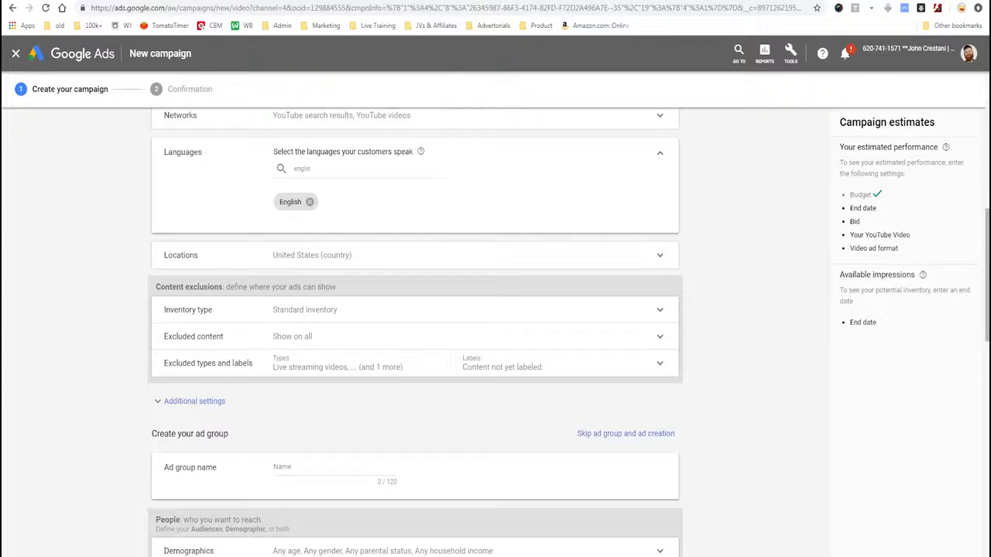
Show the additional campaign settings and review the excluded content types and digital content labels.
{"action": "scroll", "coordinate": [415, 348], "scroll_direction": "down", "scroll_amount": 4}
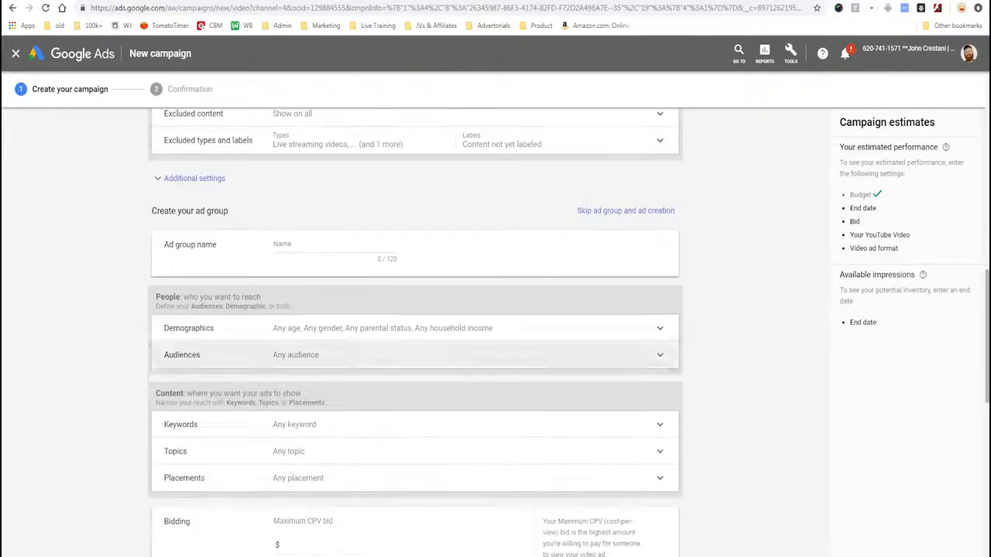
{"action": "scroll", "coordinate": [415, 349], "scroll_direction": "up", "scroll_amount": 3}
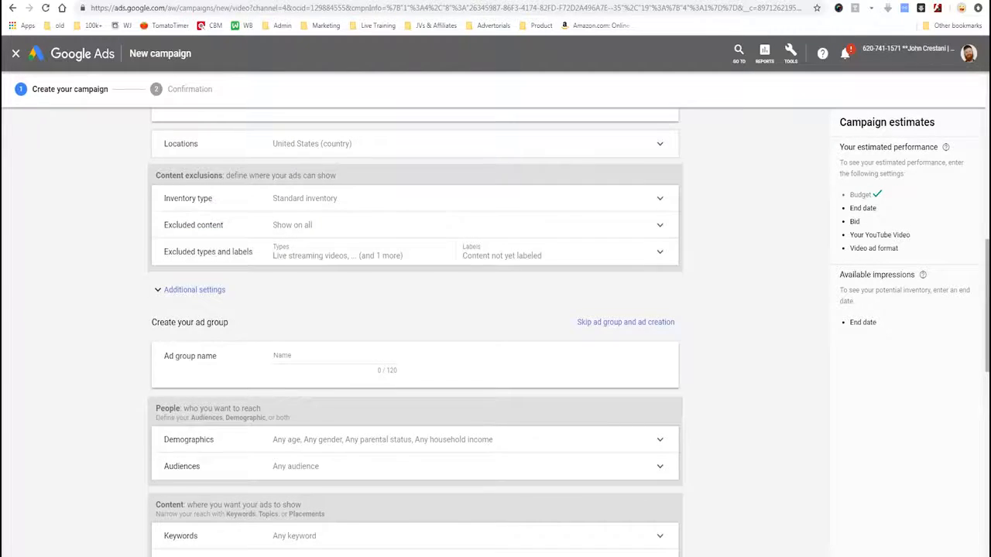
{"action": "left_click", "coordinate": [195, 291]}
{"action": "left_click", "coordinate": [208, 252]}
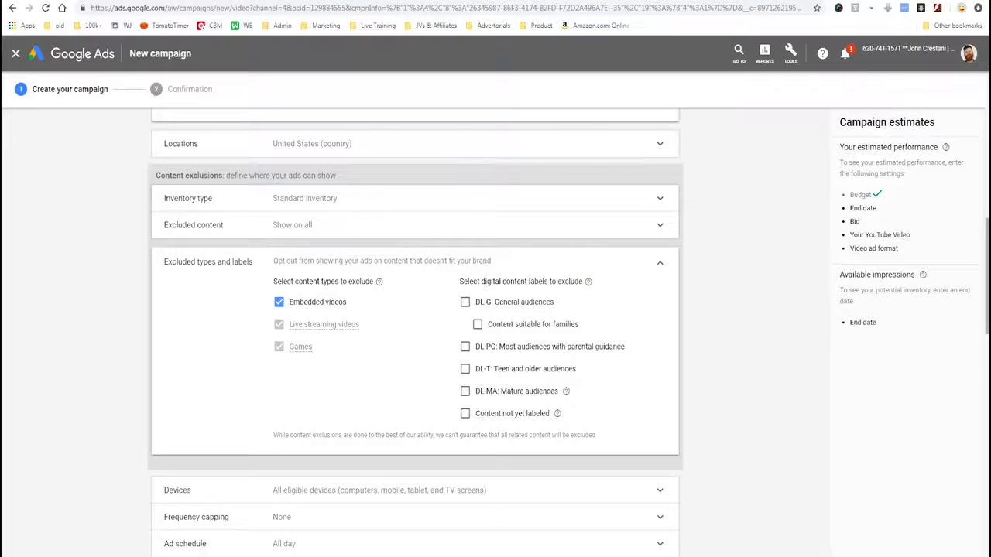
{"action": "scroll", "coordinate": [415, 333], "scroll_direction": "down", "scroll_amount": 3}
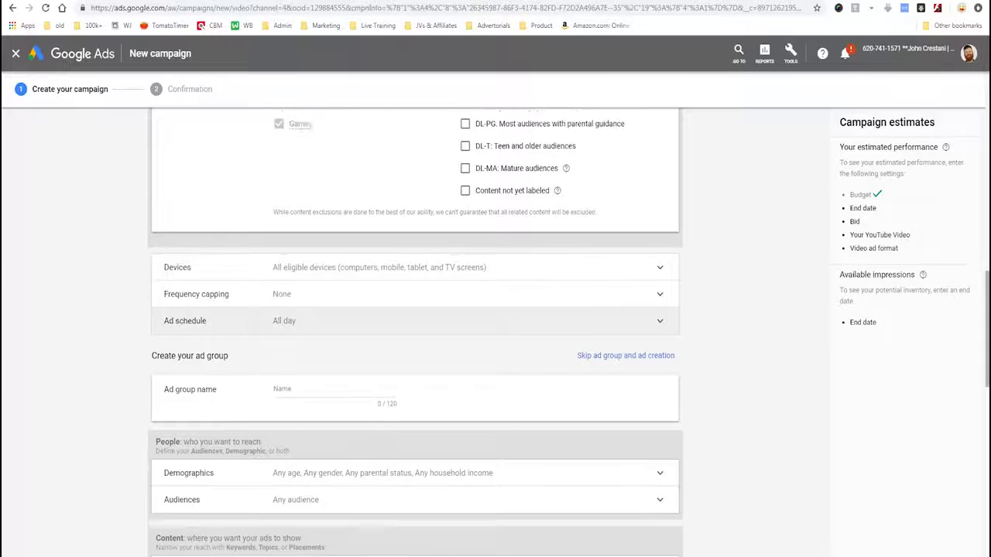
{"action": "scroll", "coordinate": [415, 321], "scroll_direction": "down", "scroll_amount": 1}
{"action": "scroll", "coordinate": [415, 333], "scroll_direction": "down", "scroll_amount": 1}
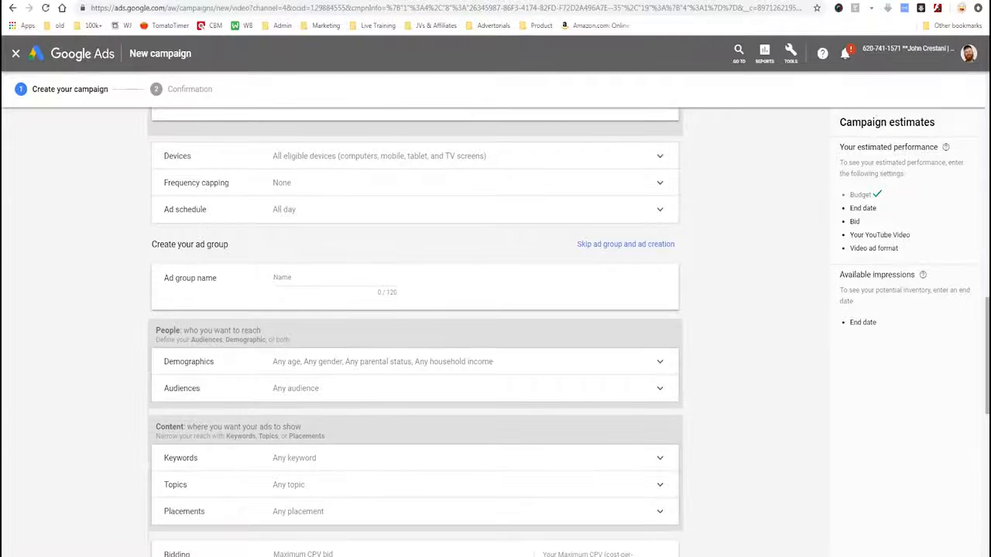
In the ad group's placement targeting, search YouTube channels for tai lopez and add the Tai Lopez channel.
{"action": "mouse_move", "coordinate": [138, 233]}
{"action": "left_mouse_down"}
{"action": "mouse_move", "coordinate": [119, 300]}
{"action": "mouse_move", "coordinate": [100, 215]}
{"action": "left_mouse_up"}
{"action": "key", "text": "Escape"}
{"action": "left_click", "coordinate": [335, 278]}
{"action": "scroll", "coordinate": [415, 333], "scroll_direction": "down", "scroll_amount": 2}
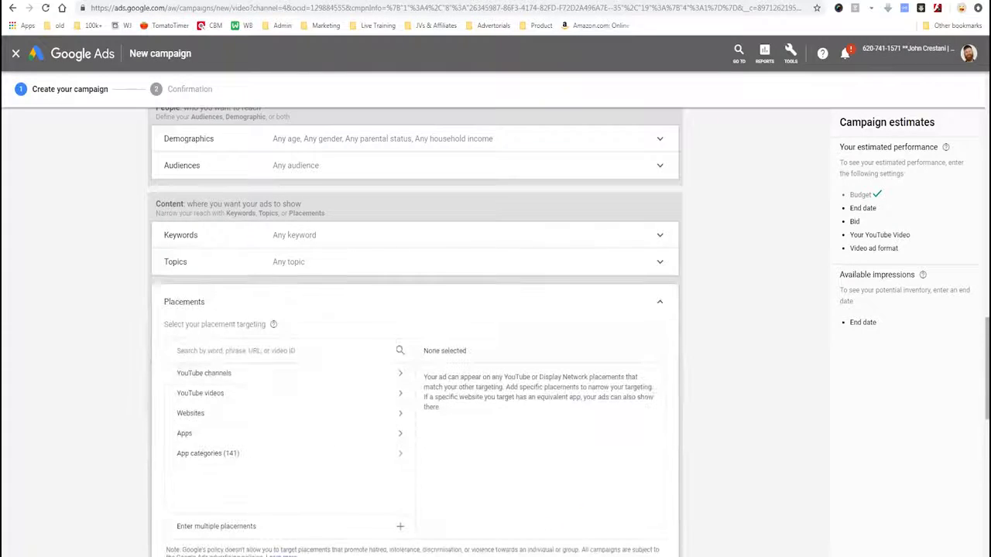
{"action": "left_click", "coordinate": [217, 373]}
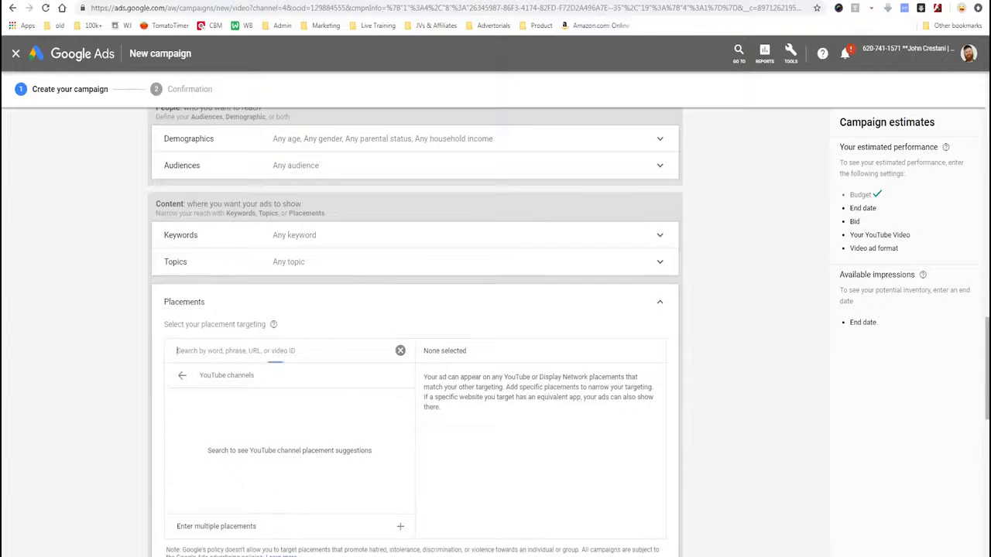
{"action": "type", "text": "tai"}
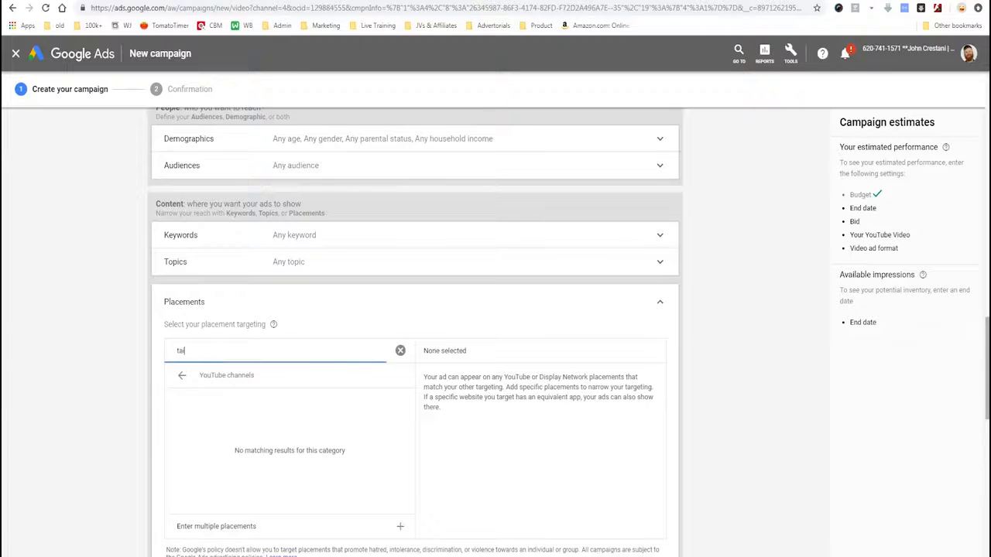
{"action": "type", "text": " lopez"}
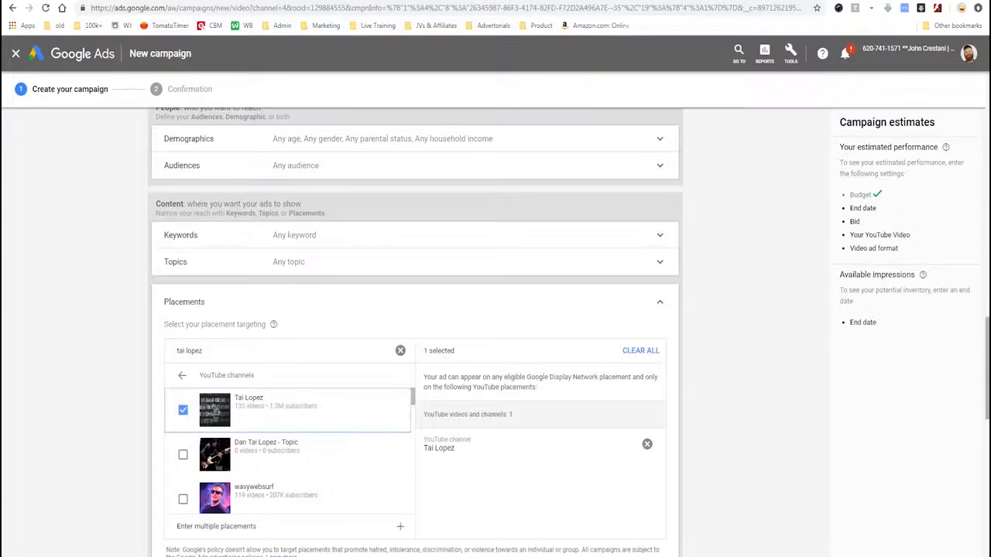
Set the ad group's maximum CPV bid to $0.10.
{"action": "scroll", "coordinate": [415, 333], "scroll_direction": "down", "scroll_amount": 4}
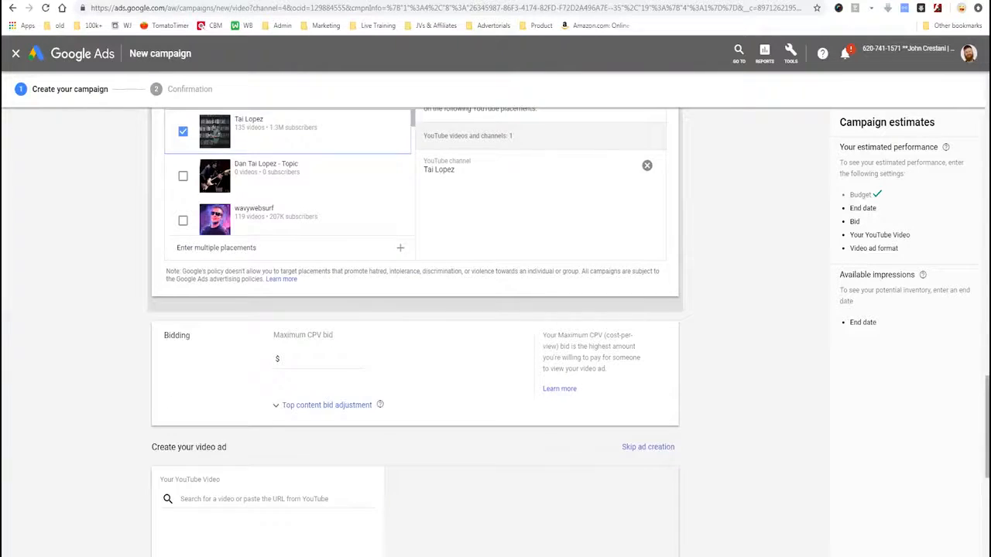
{"action": "scroll", "coordinate": [319, 333], "scroll_direction": "down", "scroll_amount": 1}
{"action": "left_click", "coordinate": [319, 304]}
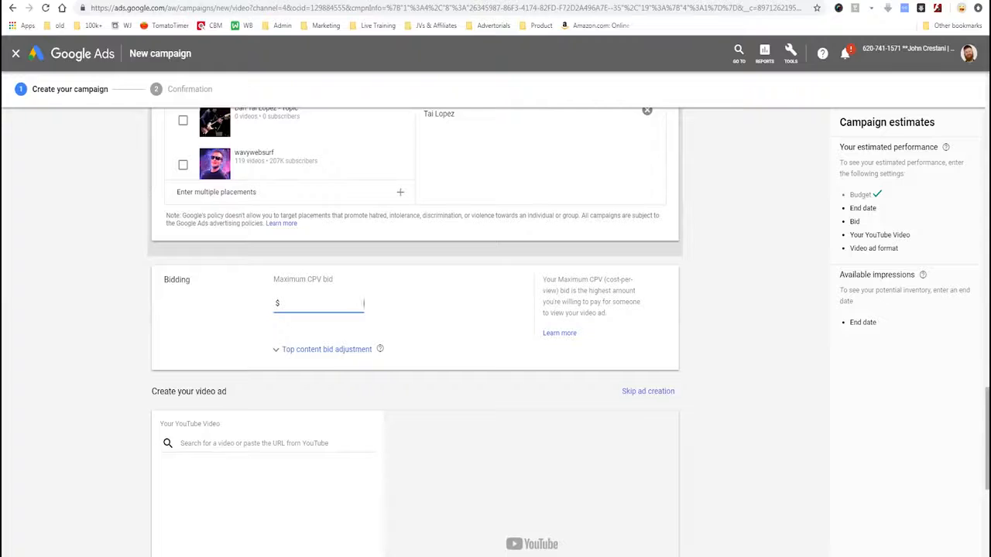
{"action": "type", "text": "0.10"}
On the YouTube channel page, open the video How To Gracefully Quit A Job You Hate, pause it and copy its URL without the timestamp.
{"action": "scroll", "coordinate": [415, 332], "scroll_direction": "down", "scroll_amount": 3}
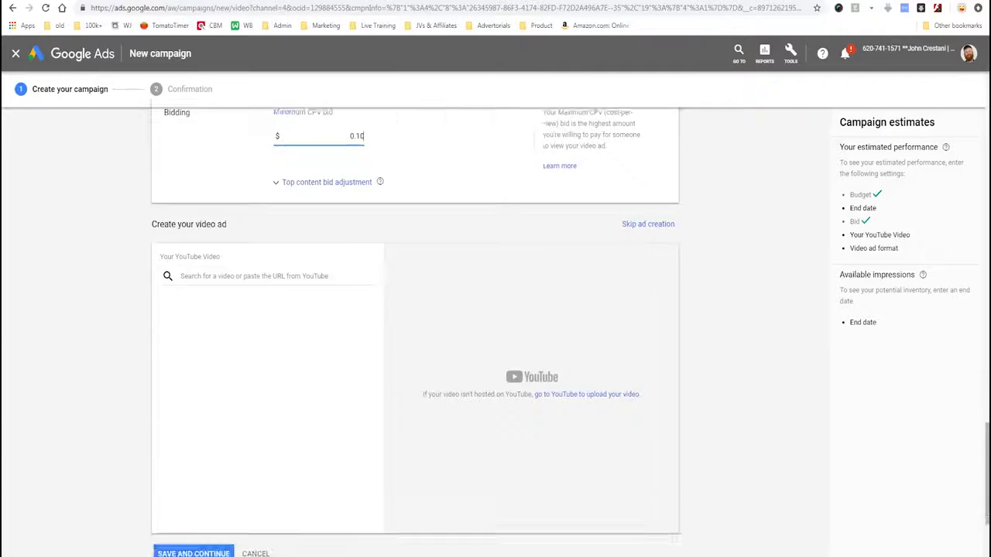
{"action": "key", "text": "ctrl+Tab"}
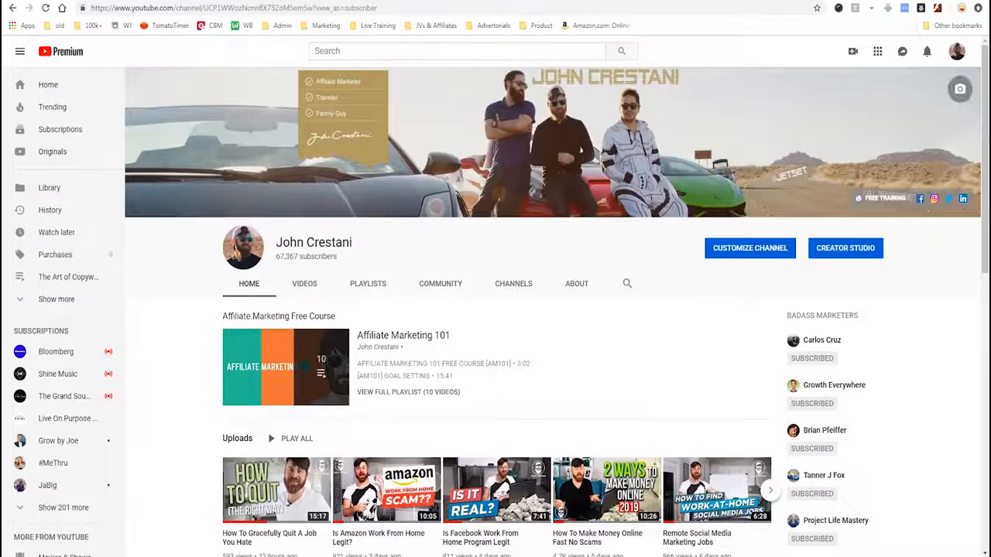
{"action": "scroll", "coordinate": [279, 379], "scroll_direction": "down", "scroll_amount": 2}
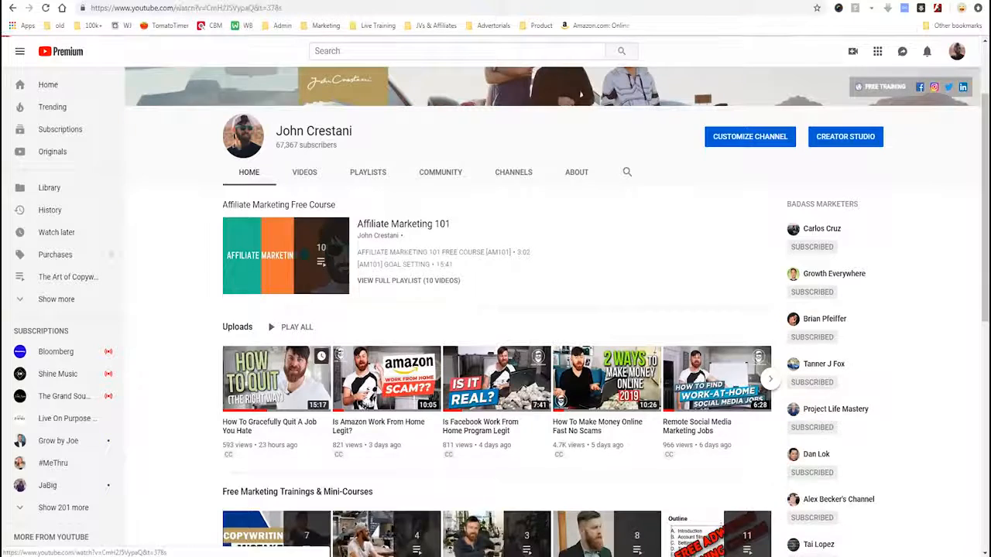
{"action": "left_click", "coordinate": [279, 379]}
{"action": "key", "text": "space"}
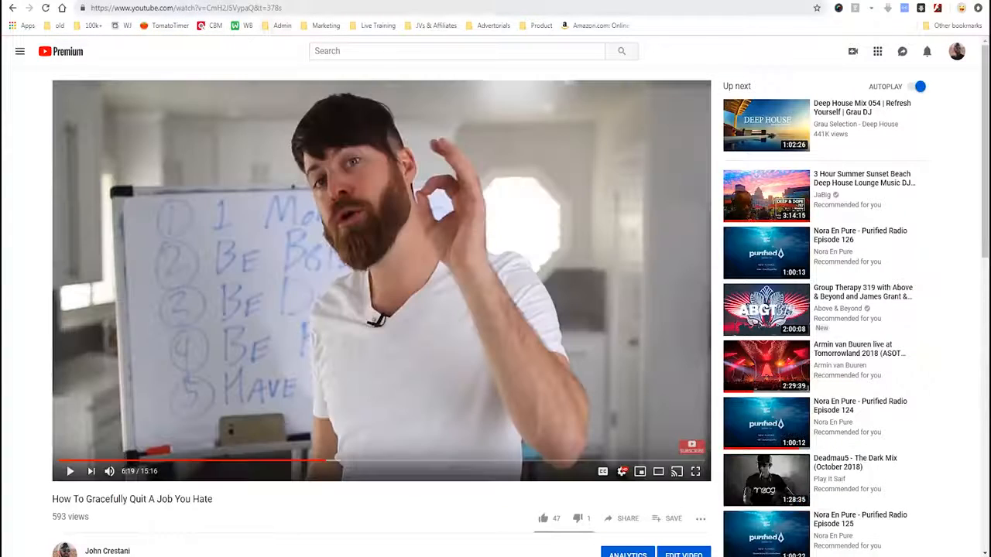
{"action": "left_click_drag", "start_coordinate": [254, 8], "coordinate": [90, 8]}
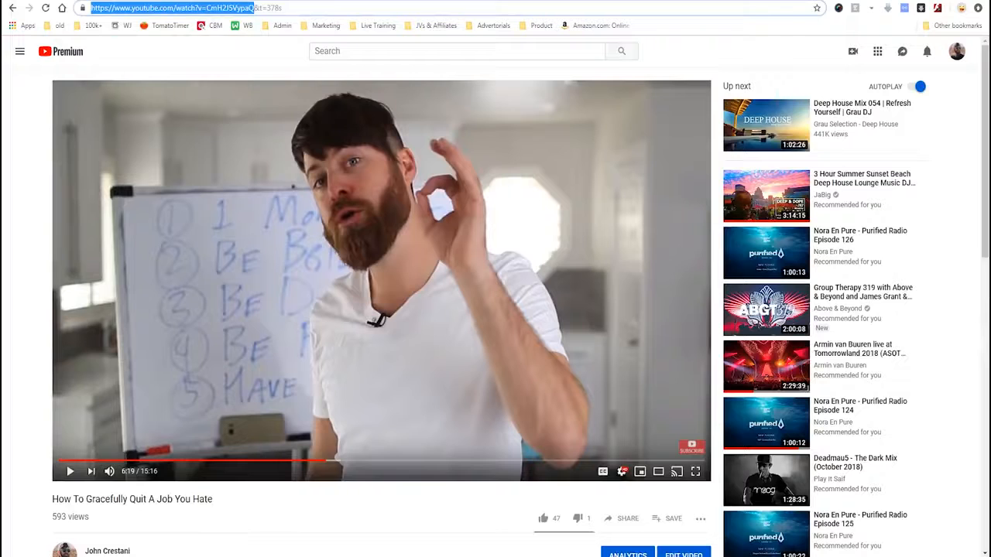
{"action": "right_click", "coordinate": [231, 8]}
{"action": "left_click", "coordinate": [250, 46]}
Back in the Google Ads campaign, paste the copied URL as the YouTube video for the new video ad.
{"action": "key", "text": "ctrl+Tab"}
{"action": "left_click", "coordinate": [248, 230]}
{"action": "key", "text": "ctrl+v"}
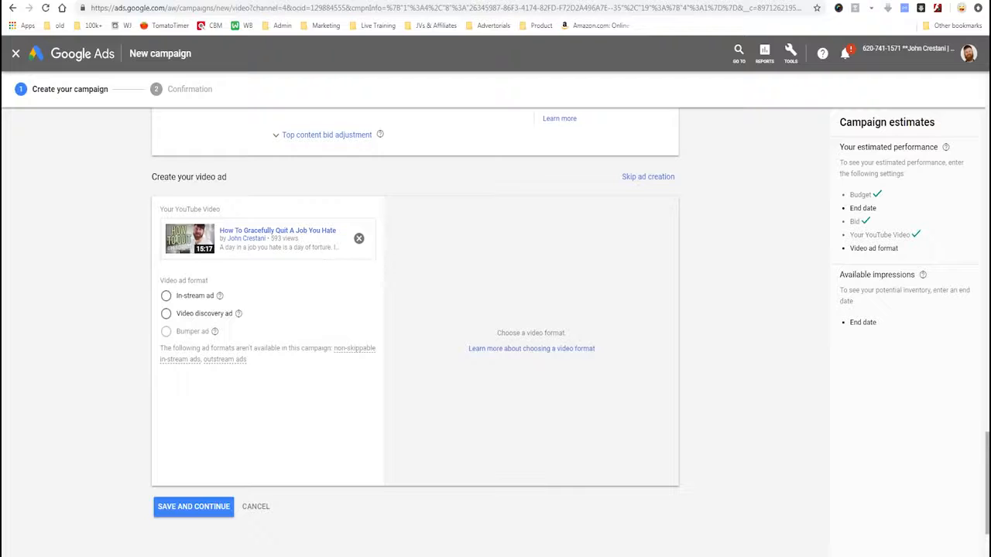
Choose In-stream ad as the video ad format.
{"action": "mouse_move", "coordinate": [230, 289]}
{"action": "left_mouse_down"}
{"action": "mouse_move", "coordinate": [145, 276]}
{"action": "mouse_move", "coordinate": [235, 314]}
{"action": "mouse_move", "coordinate": [139, 273]}
{"action": "left_mouse_up"}
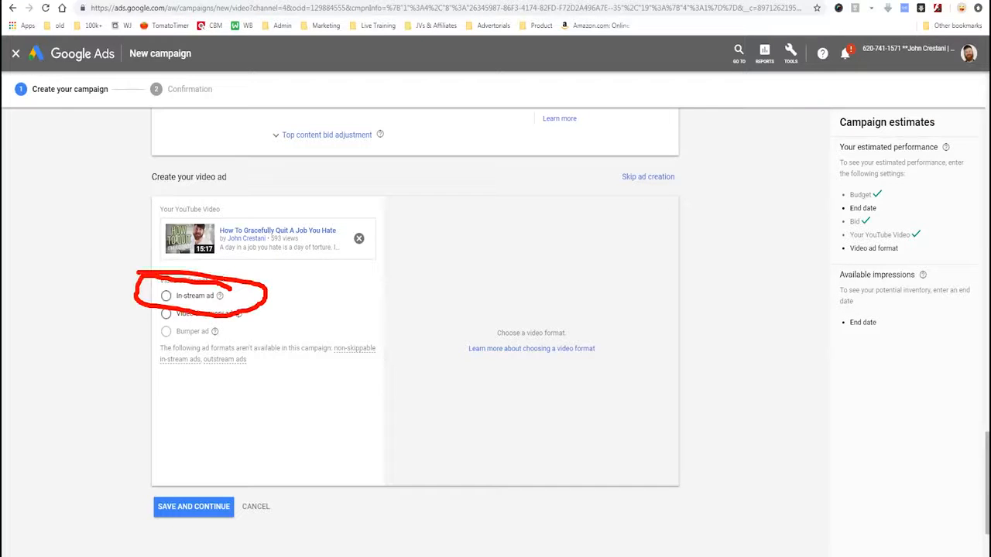
{"action": "key", "text": "Escape"}
{"action": "left_click", "coordinate": [166, 296]}
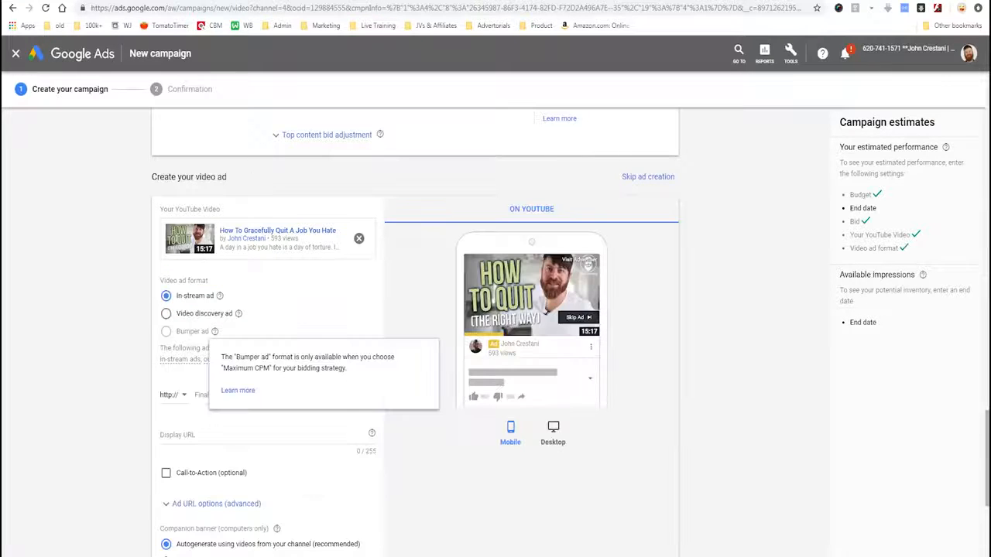